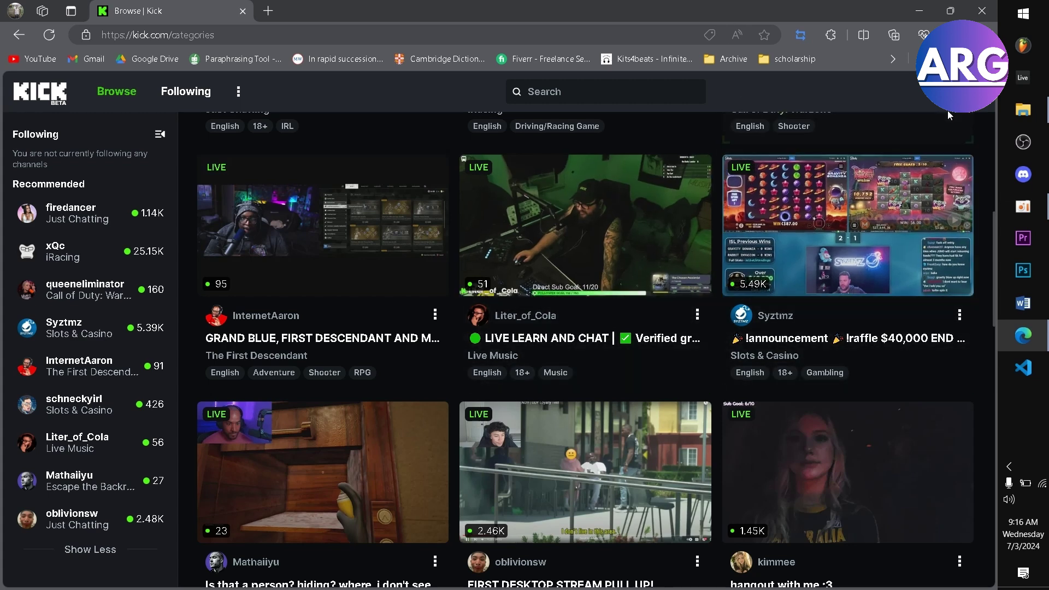
- Open the account dropdown from the profile avatar at the top right
{"action": "left_click", "coordinate": [967, 91]}
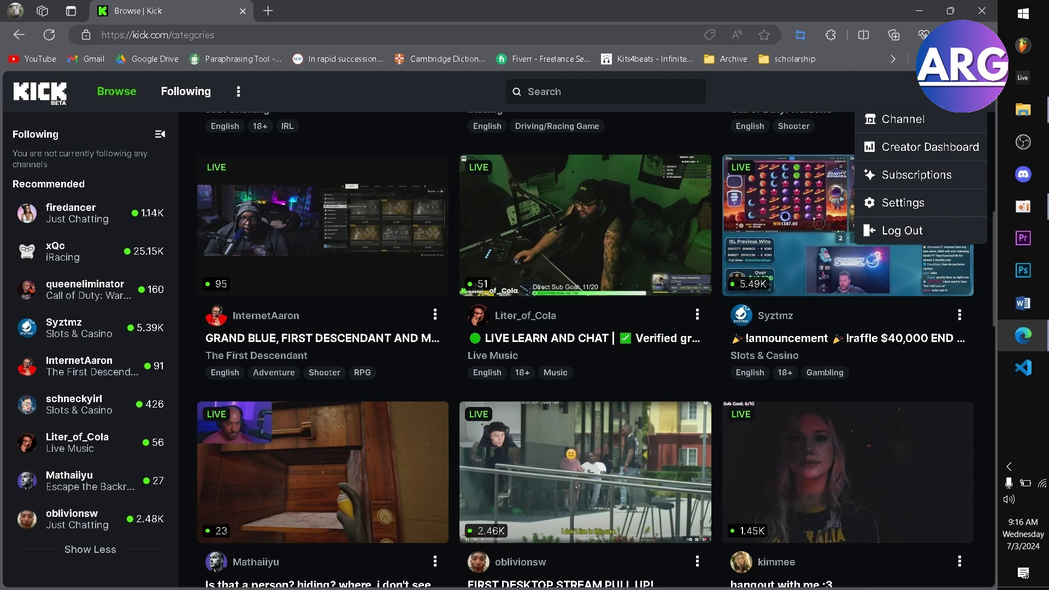
- Go to your own Kick channel page and enter About panel editing mode
{"action": "left_click", "coordinate": [894, 119]}
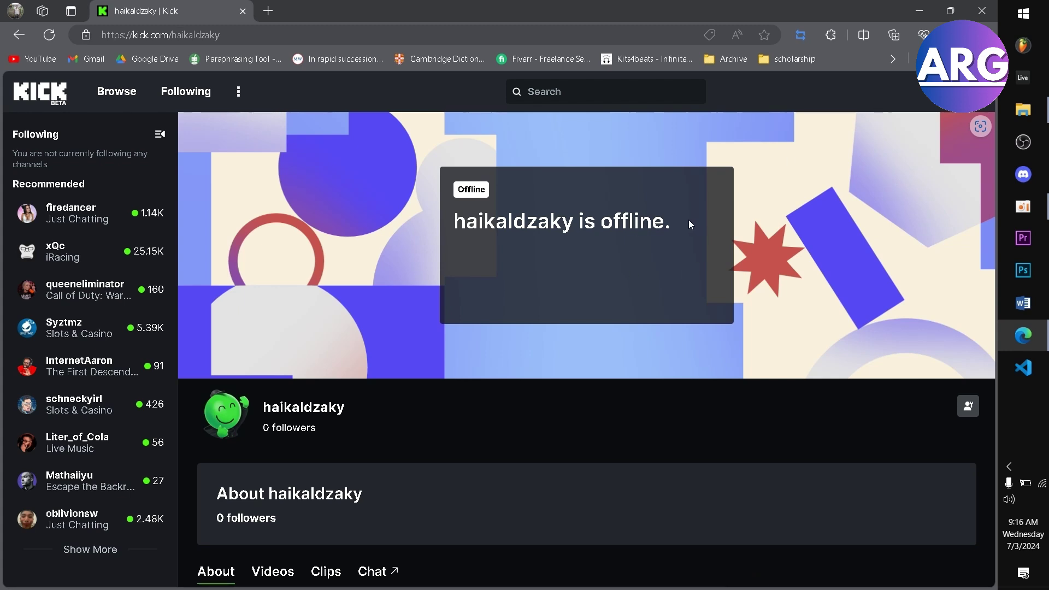
{"action": "scroll", "coordinate": [689, 220], "scroll_direction": "down", "scroll_amount": 3}
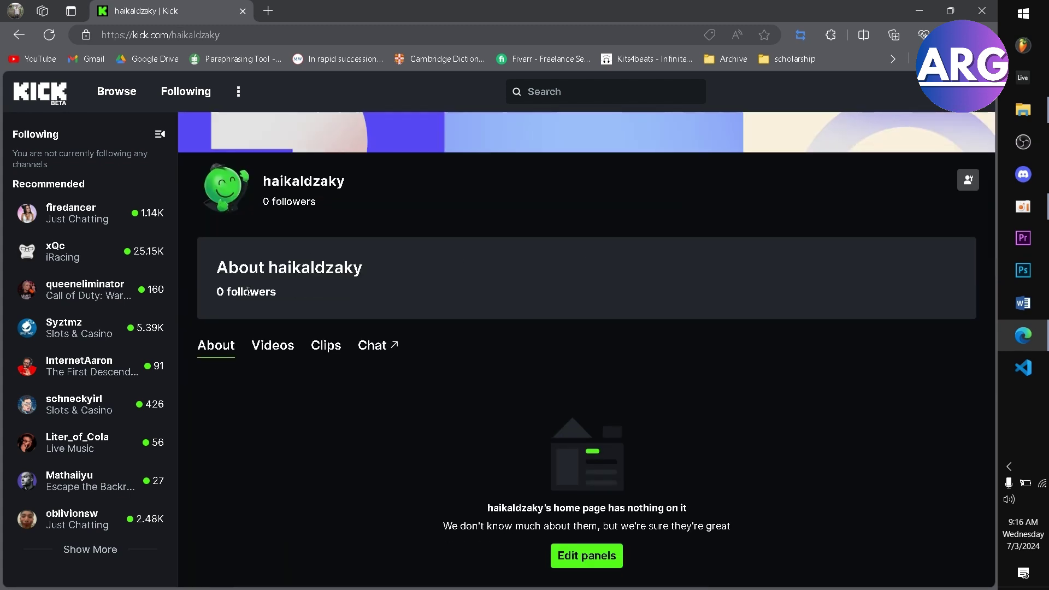
{"action": "left_click", "coordinate": [586, 556]}
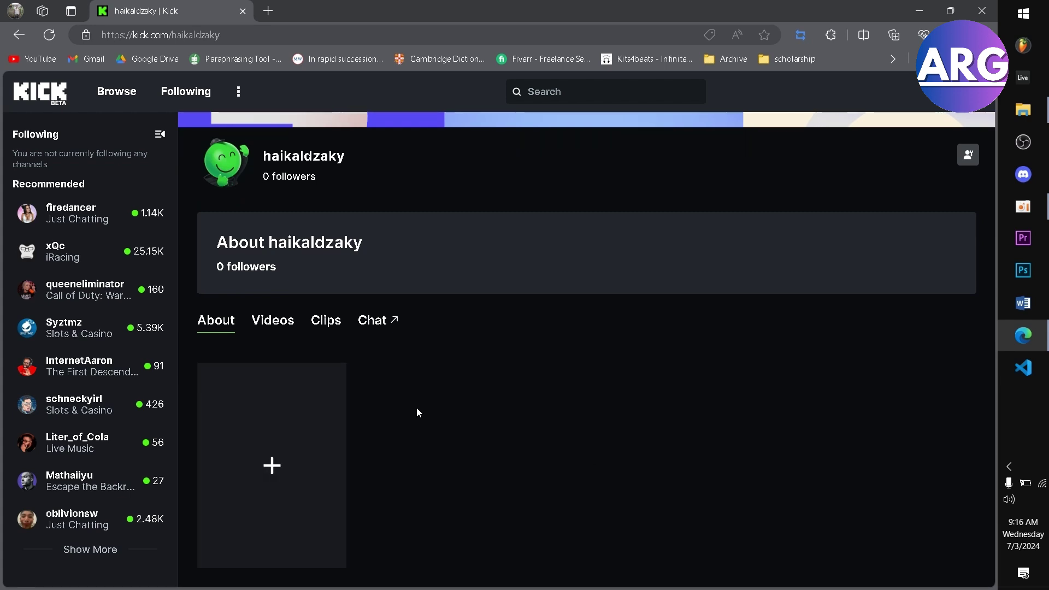
- Create a new panel, title it 'Donation', and bring up its image upload window
{"action": "left_click", "coordinate": [278, 444]}
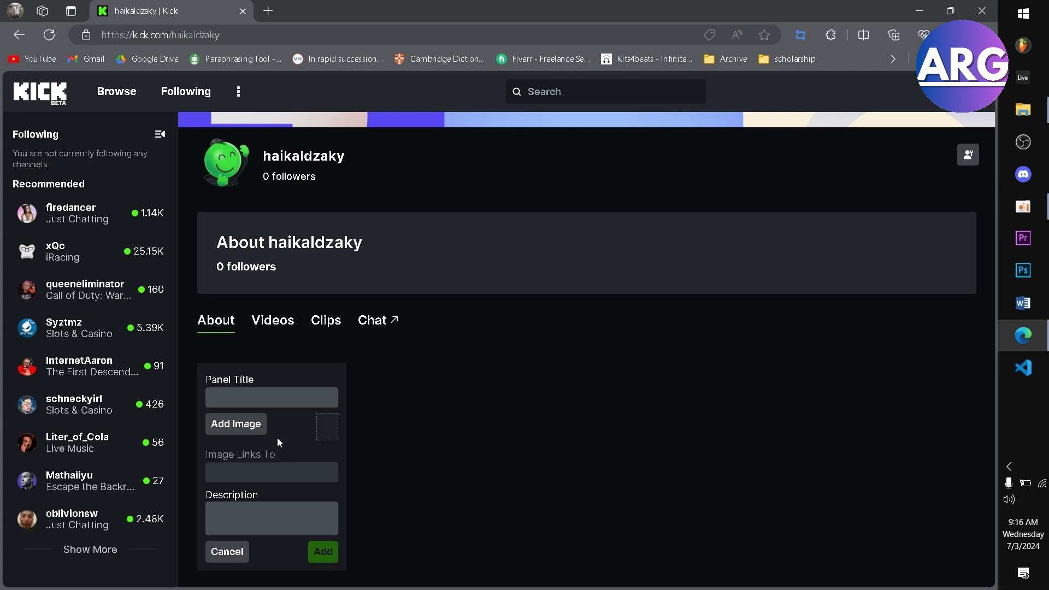
{"action": "left_click", "coordinate": [307, 397]}
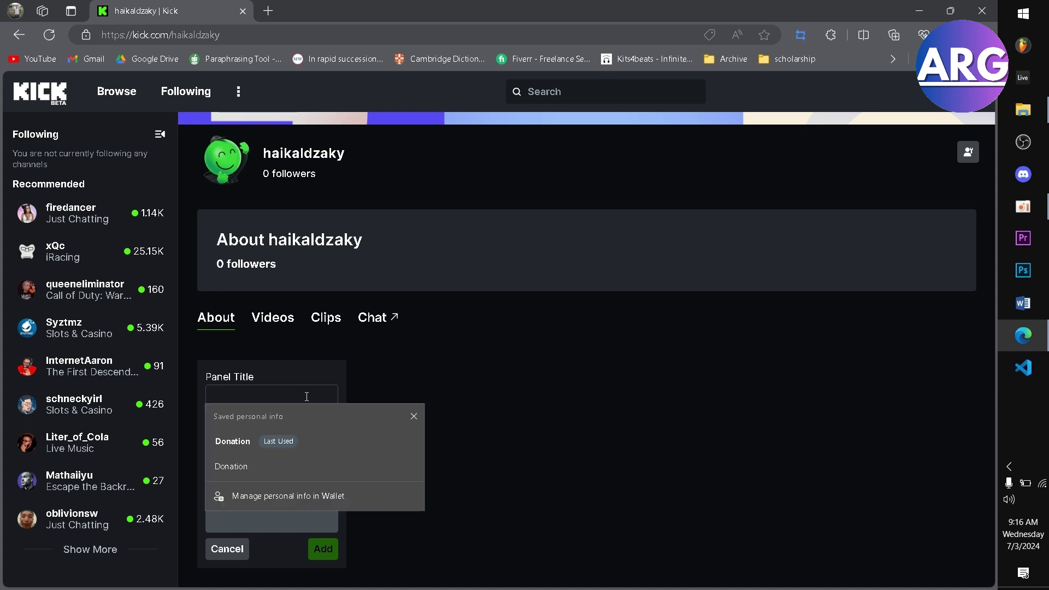
{"action": "left_click", "coordinate": [241, 441]}
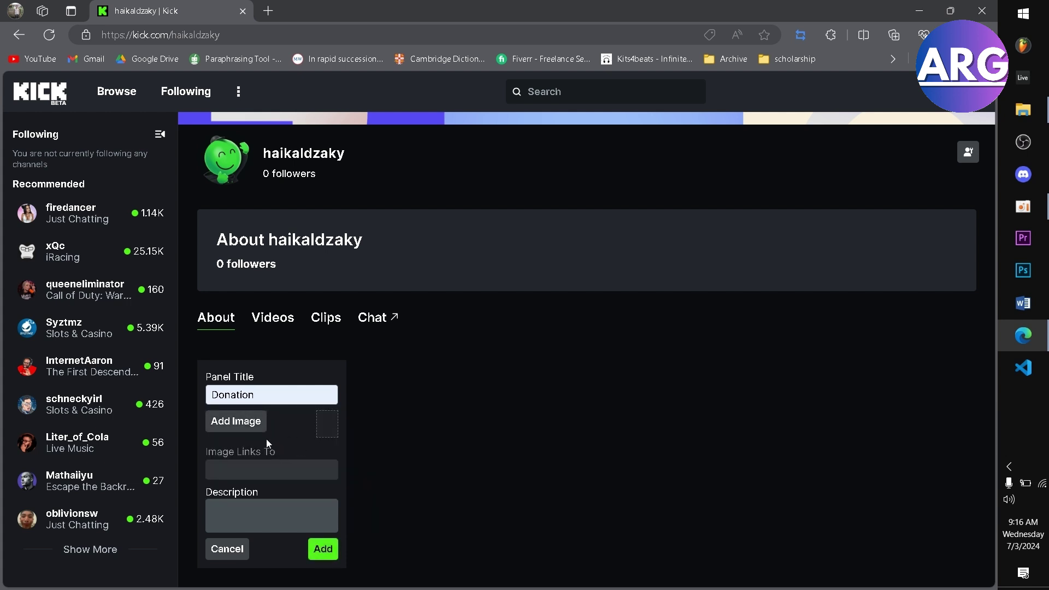
{"action": "left_click", "coordinate": [255, 422]}
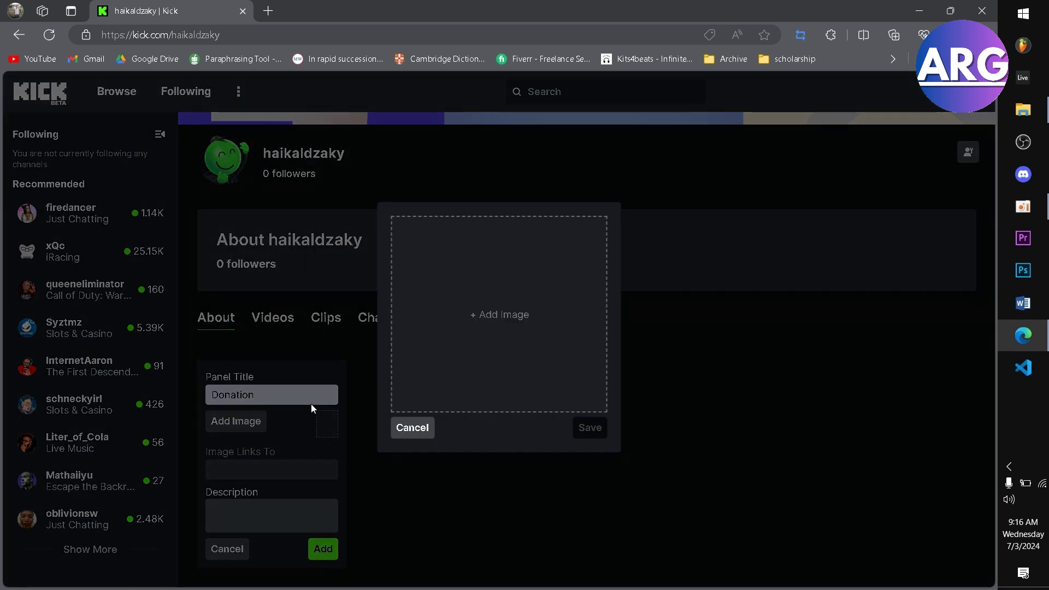
- Upload the green Cash App logo from the Downloads folder as the Donation panel image
{"action": "left_click", "coordinate": [495, 314]}
{"action": "left_click", "coordinate": [61, 145]}
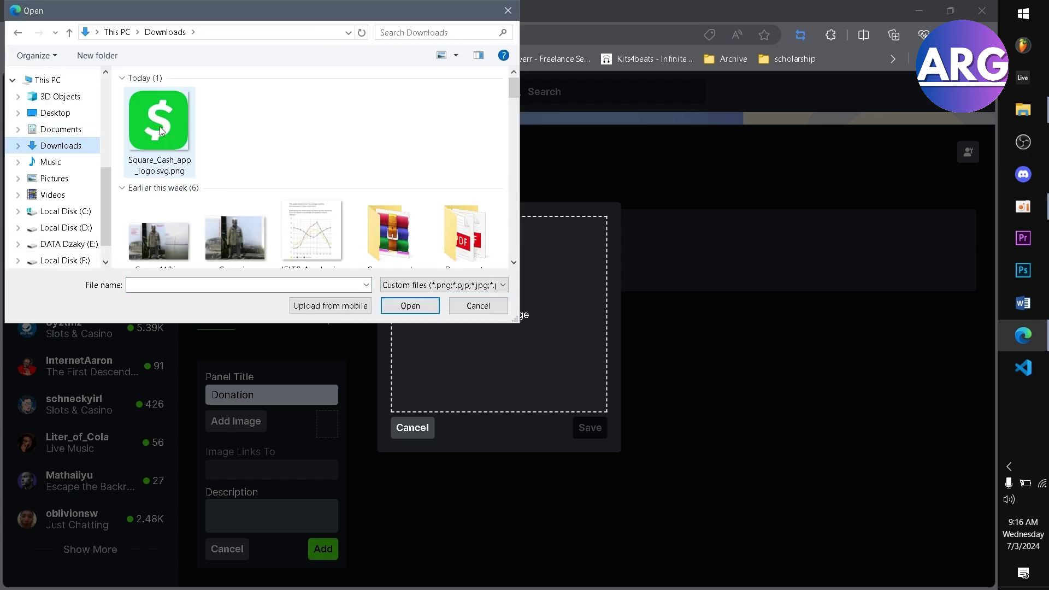
{"action": "double_click", "coordinate": [177, 132]}
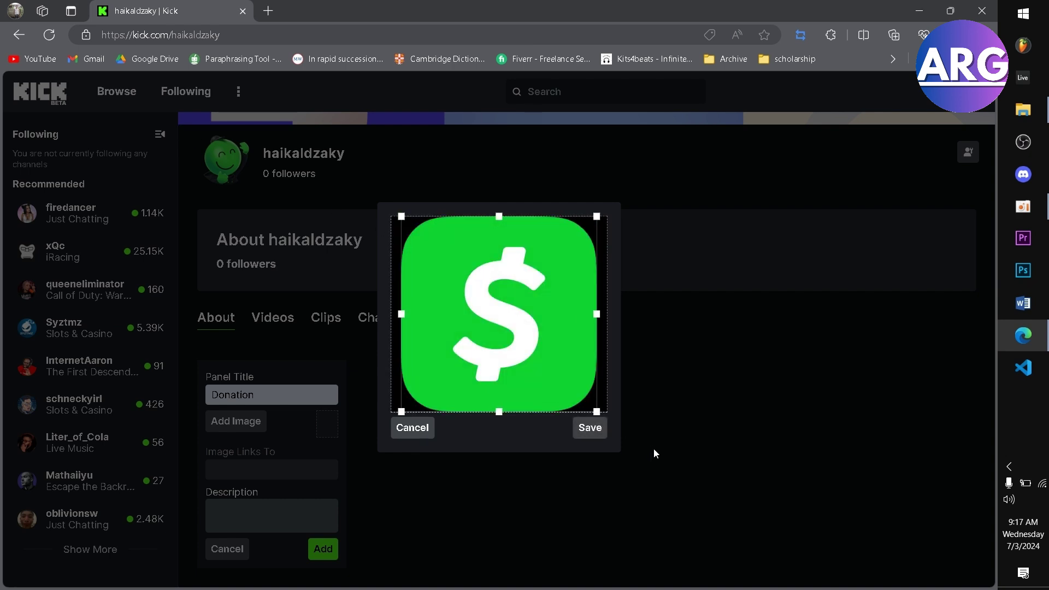
{"action": "left_click", "coordinate": [590, 427]}
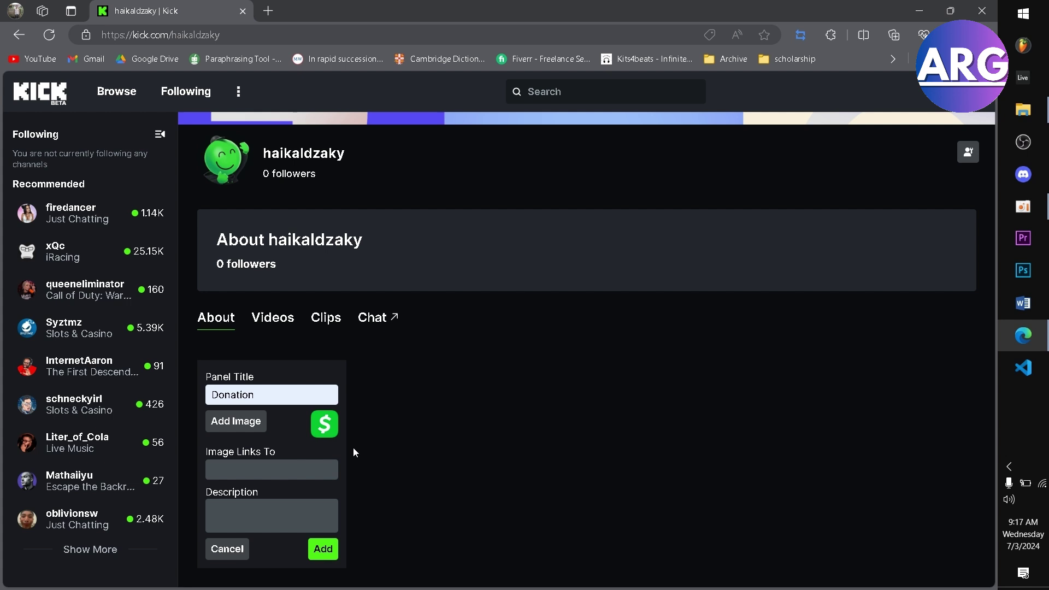
- Set the image link to cash.app/haikaldzaky and describe it as 'Thank you for your support.'
{"action": "left_click", "coordinate": [301, 464]}
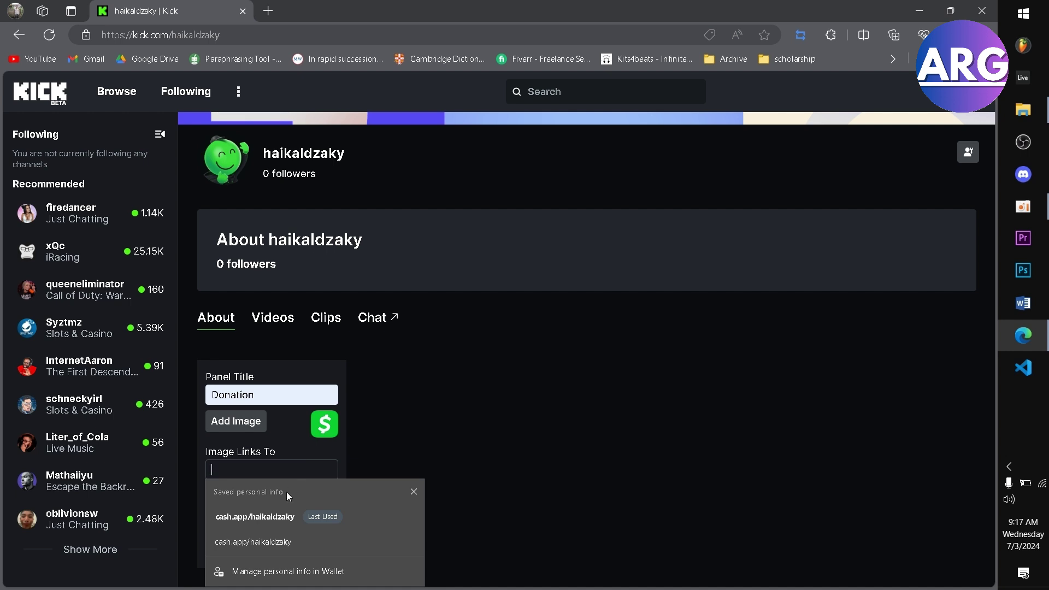
{"action": "left_click", "coordinate": [293, 516]}
{"action": "left_click", "coordinate": [276, 509]}
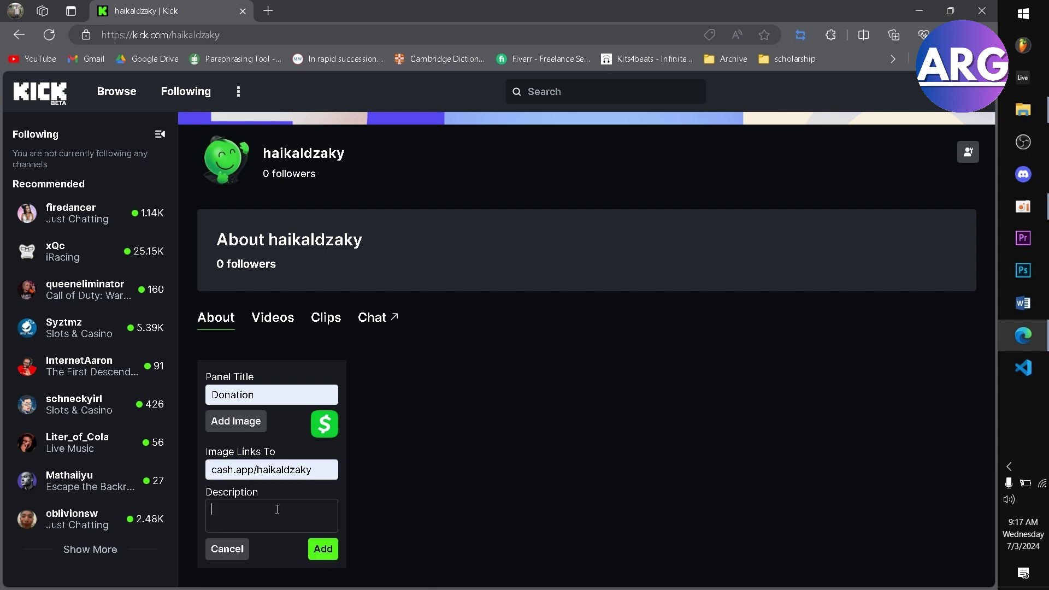
{"action": "type", "text": "Thank you for your support."}
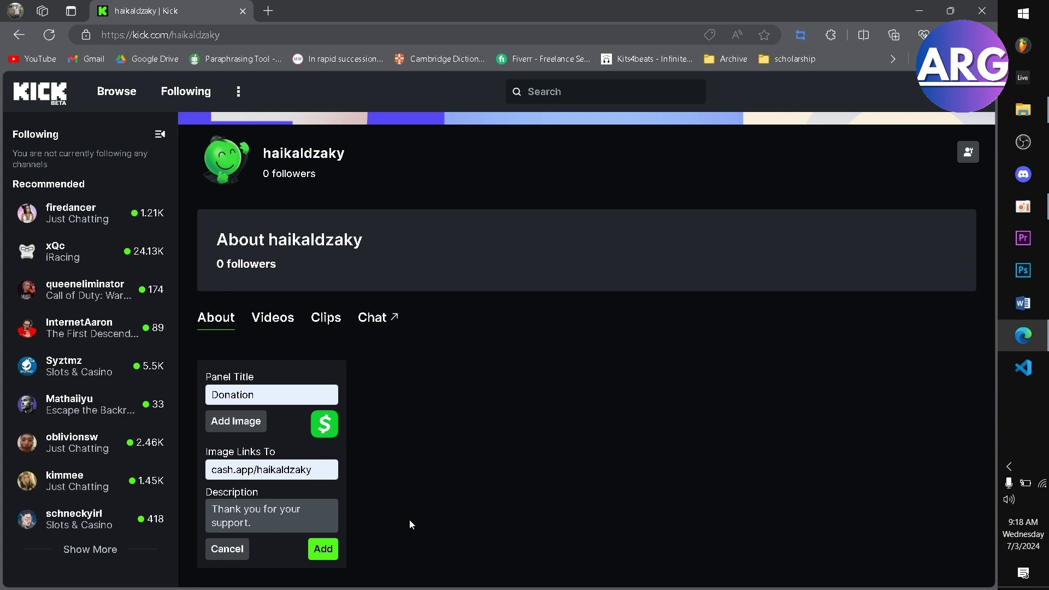
- Submit the completed Donation panel to the channel's About page
{"action": "left_click", "coordinate": [328, 555]}
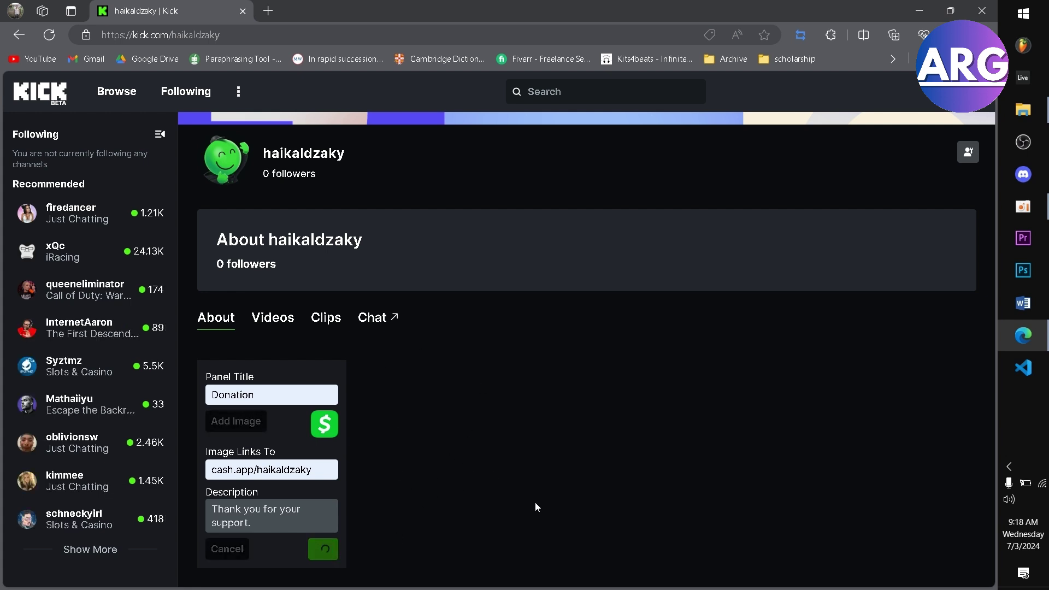